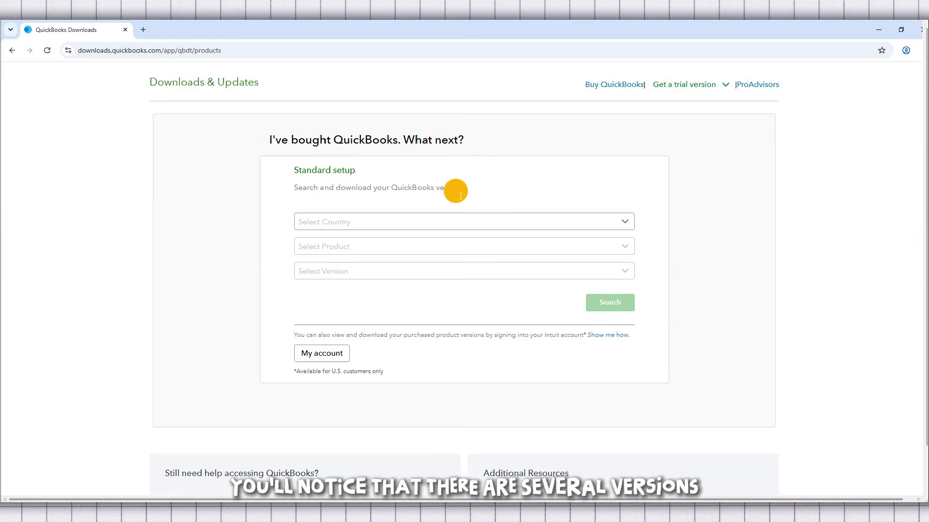
Step: Examine the Downloads & Updates page, including the standard setup form and the help and resource links below it
{"action": "left_click_drag", "start_coordinate": [160, 135], "coordinate": [282, 136]}
{"action": "left_click", "coordinate": [229, 137]}
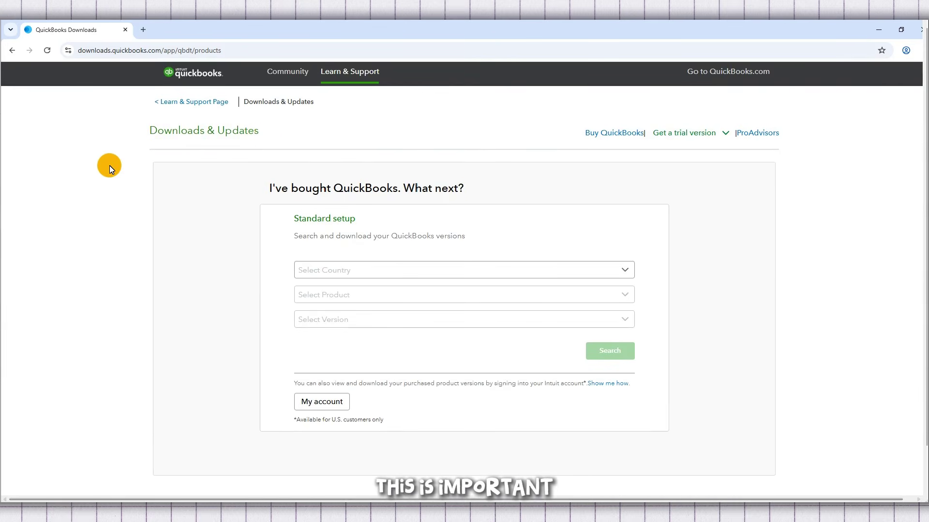
{"action": "scroll", "coordinate": [110, 165], "scroll_direction": "down", "scroll_amount": 1}
{"action": "scroll", "coordinate": [109, 166], "scroll_direction": "down", "scroll_amount": 2}
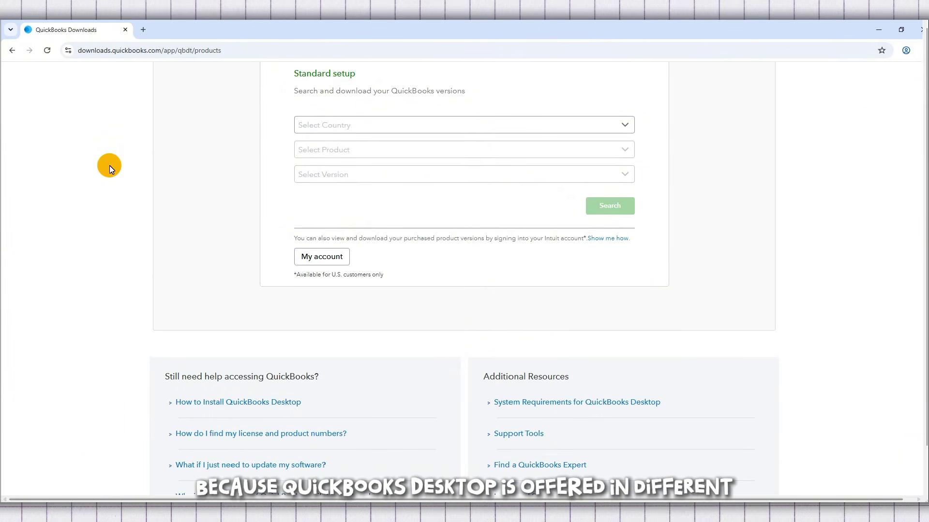
{"action": "scroll", "coordinate": [109, 165], "scroll_direction": "down", "scroll_amount": 3}
{"action": "scroll", "coordinate": [109, 165], "scroll_direction": "down", "scroll_amount": 1}
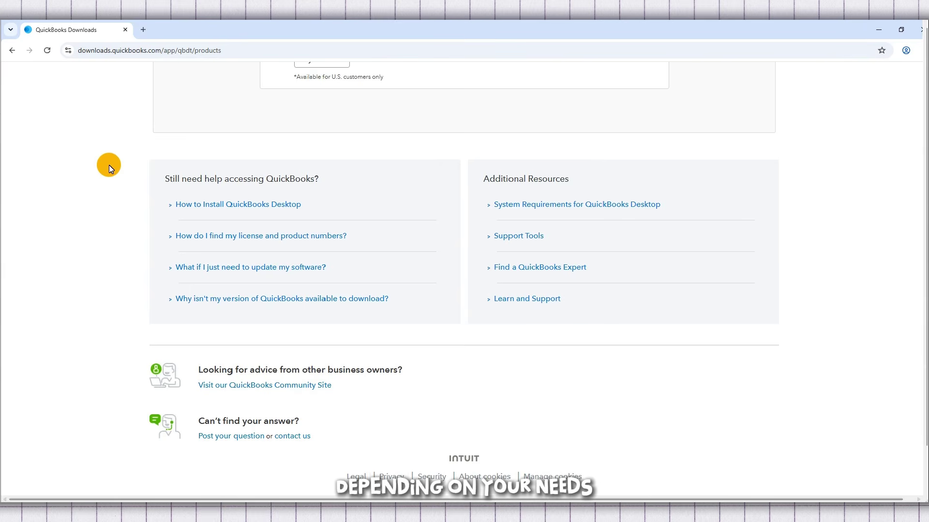
{"action": "scroll", "coordinate": [388, 222], "scroll_direction": "up", "scroll_amount": 3}
{"action": "scroll", "coordinate": [551, 239], "scroll_direction": "up", "scroll_amount": 4}
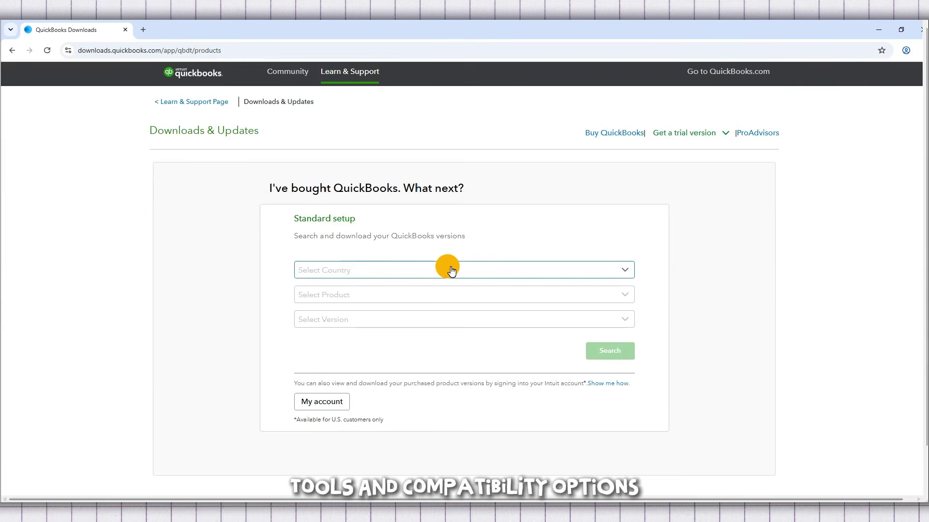
{"action": "triple_click", "coordinate": [375, 220]}
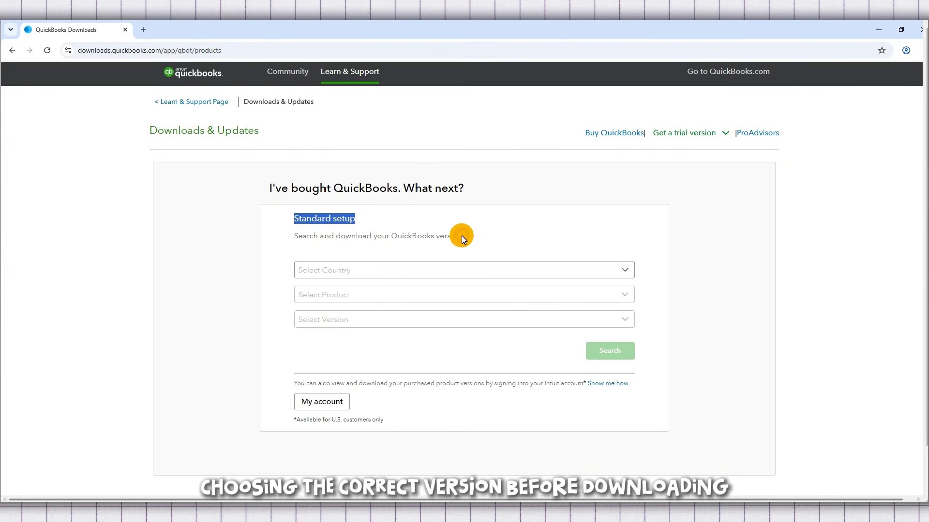
{"action": "left_click_drag", "start_coordinate": [463, 236], "coordinate": [289, 237]}
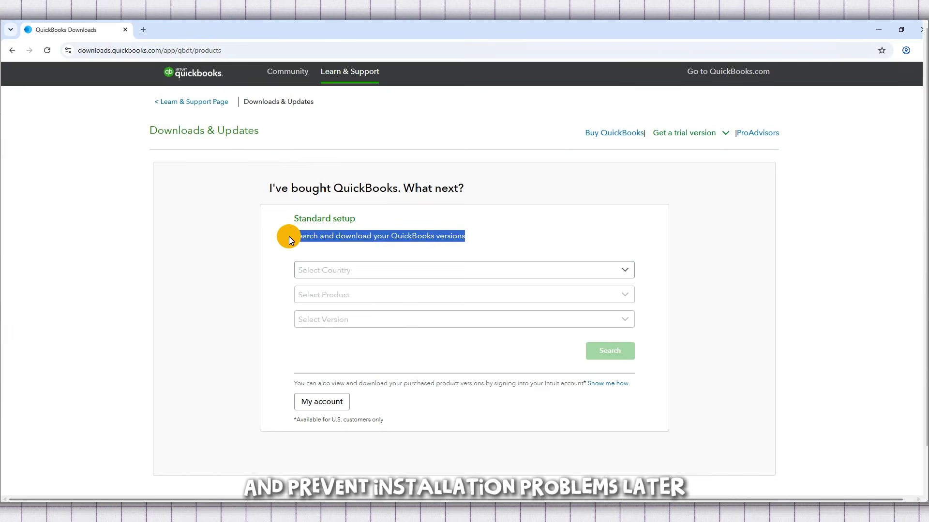
{"action": "left_click", "coordinate": [538, 225]}
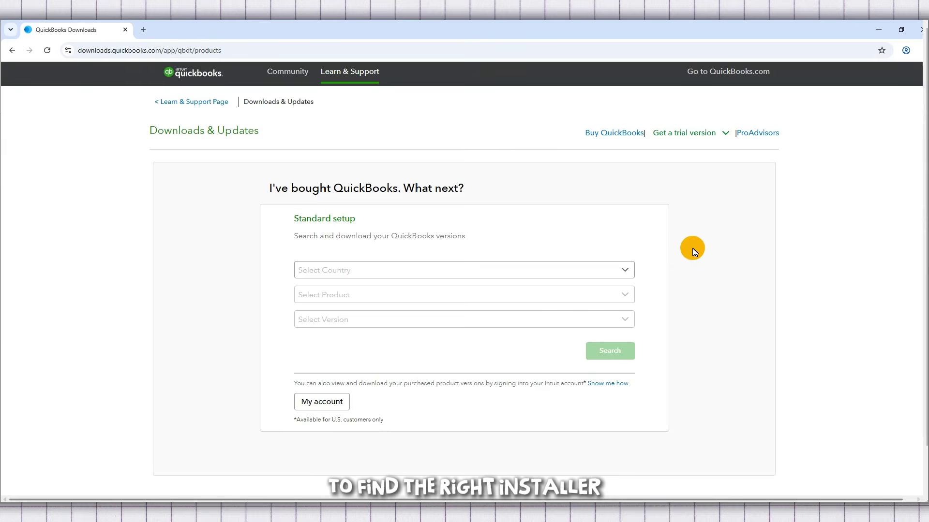
Step: Set the download search to country Canada (CA) and product QuickBooks Desktop Pro
{"action": "left_click", "coordinate": [618, 271]}
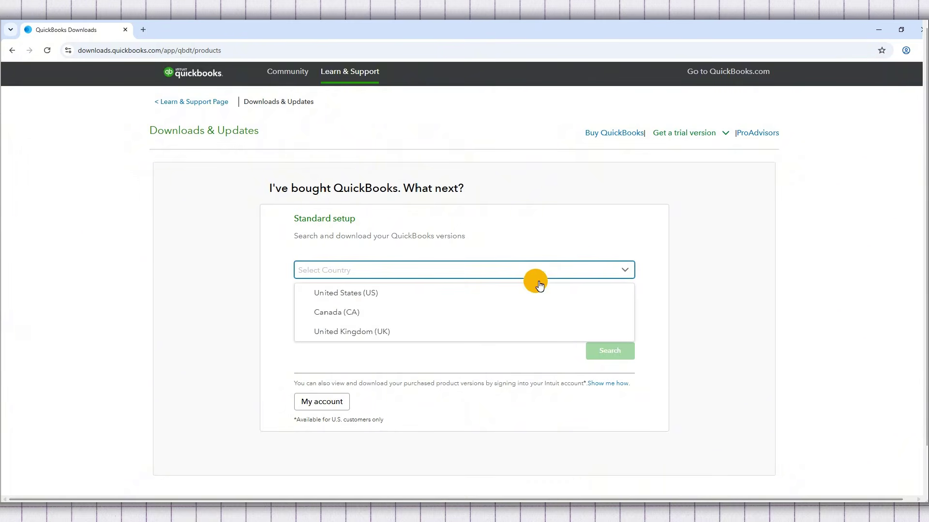
{"action": "left_click", "coordinate": [385, 313]}
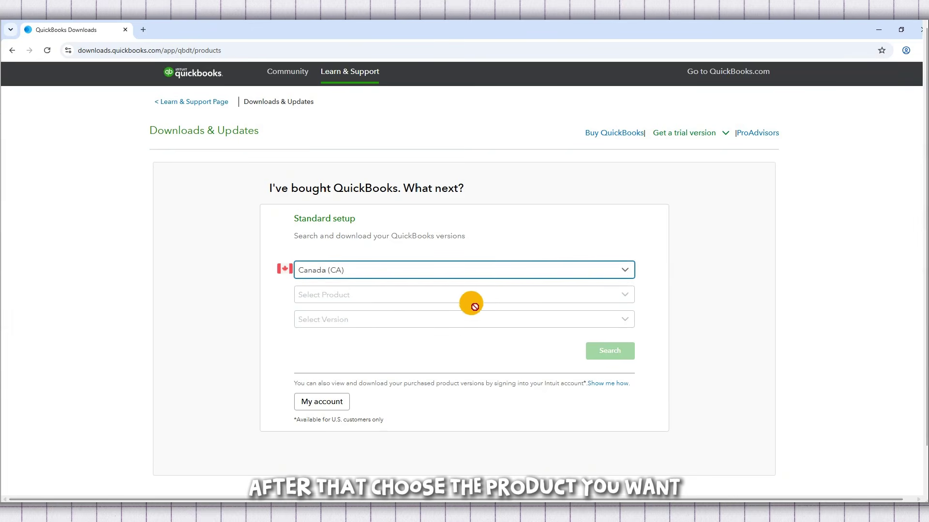
{"action": "left_click", "coordinate": [611, 293]}
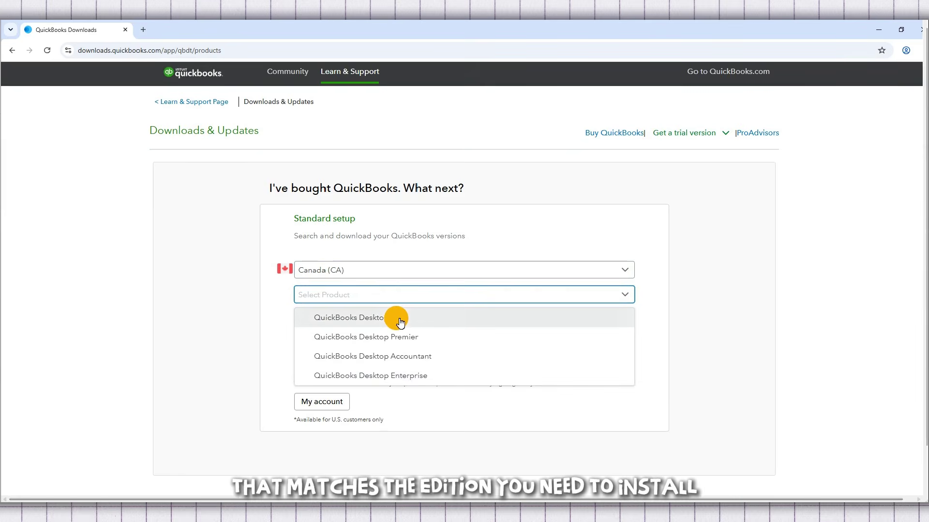
{"action": "left_click", "coordinate": [394, 318]}
Step: Choose version 2024 for the product and search for the matching installer
{"action": "left_click", "coordinate": [460, 322]}
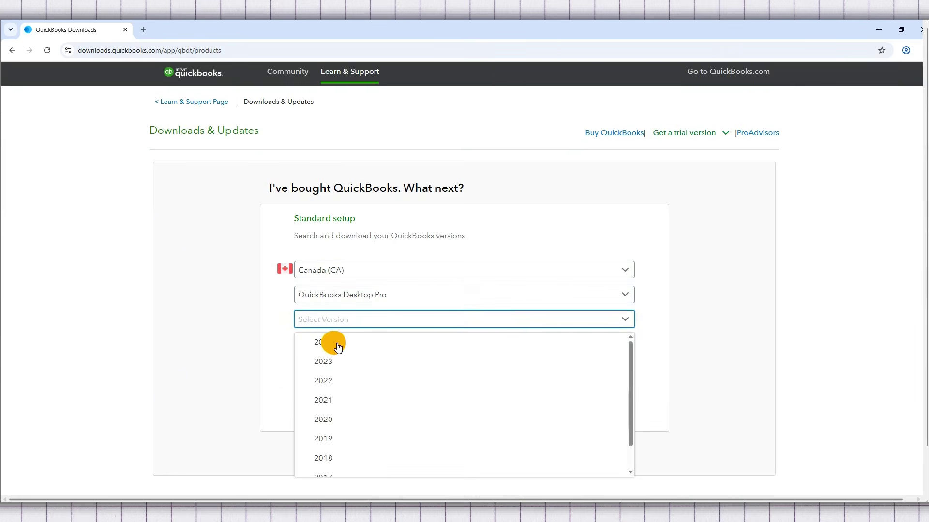
{"action": "key", "text": "Down"}
{"action": "key", "text": "Down"}
{"action": "key", "text": "Down"}
{"action": "key", "text": "Down"}
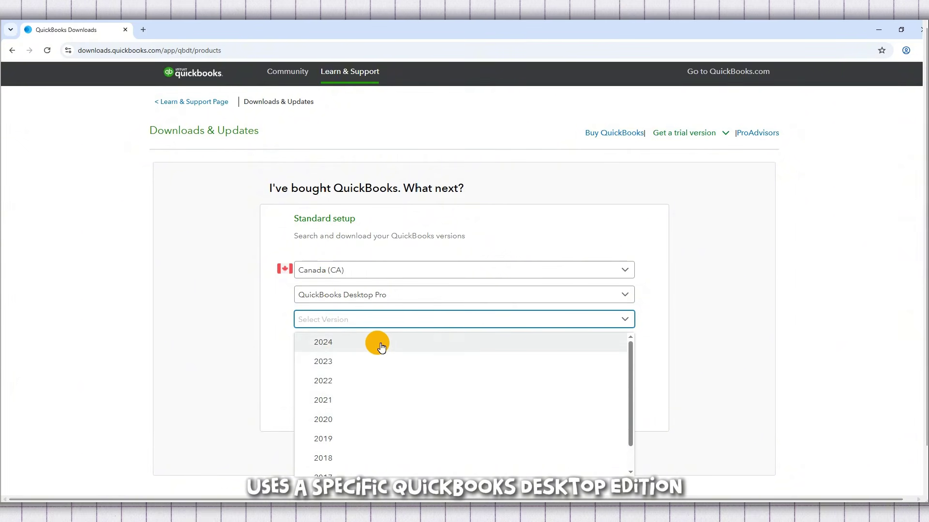
{"action": "left_click", "coordinate": [379, 346]}
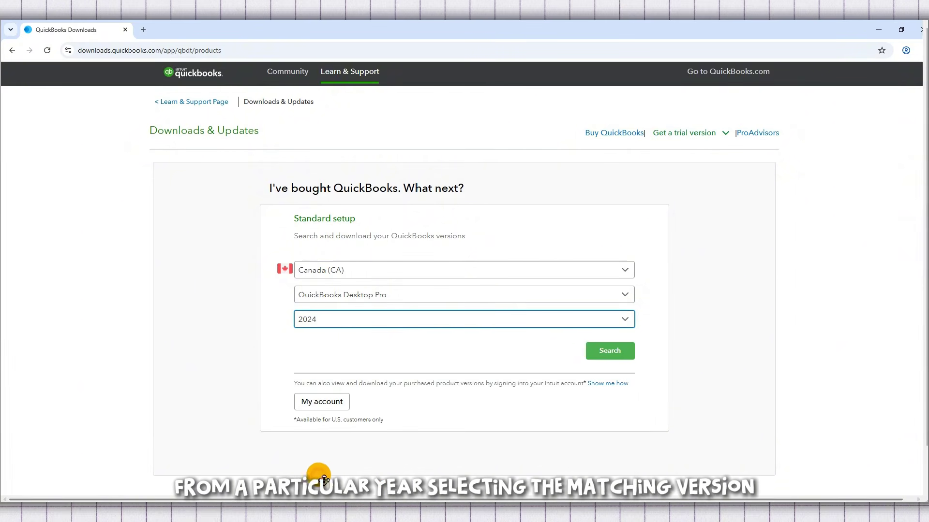
{"action": "left_click", "coordinate": [619, 351]}
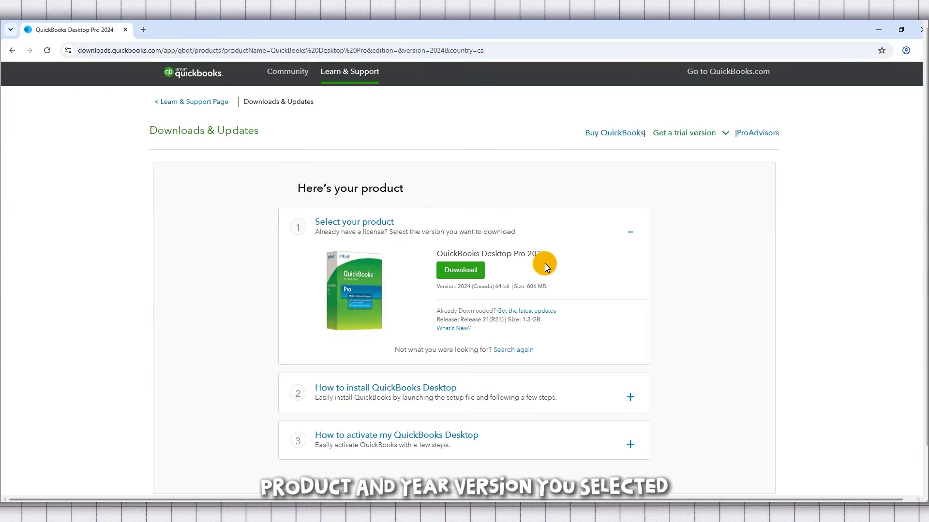
Step: Download the QuickBooks Desktop Pro 2024 installer and check it in the browser's recent download history
{"action": "scroll", "coordinate": [545, 264], "scroll_direction": "down", "scroll_amount": 2}
{"action": "scroll", "coordinate": [540, 260], "scroll_direction": "up", "scroll_amount": 2}
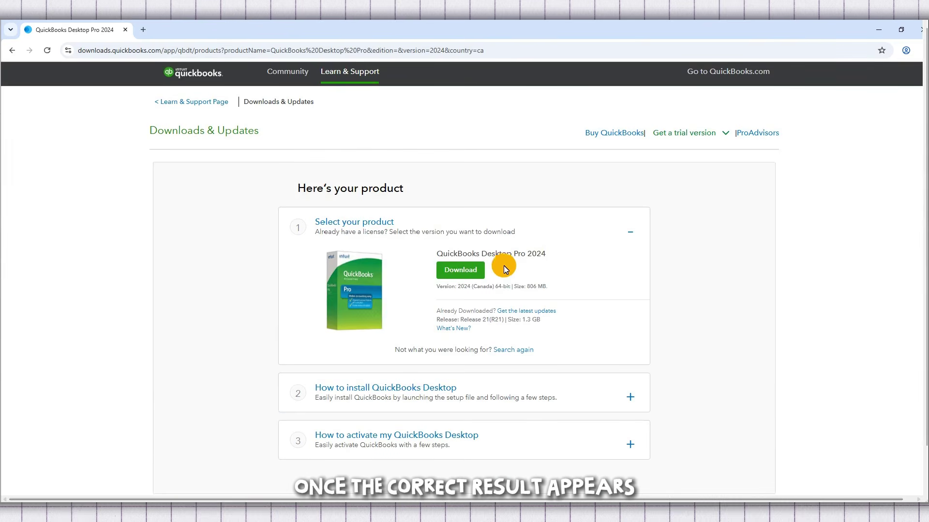
{"action": "left_click", "coordinate": [465, 277]}
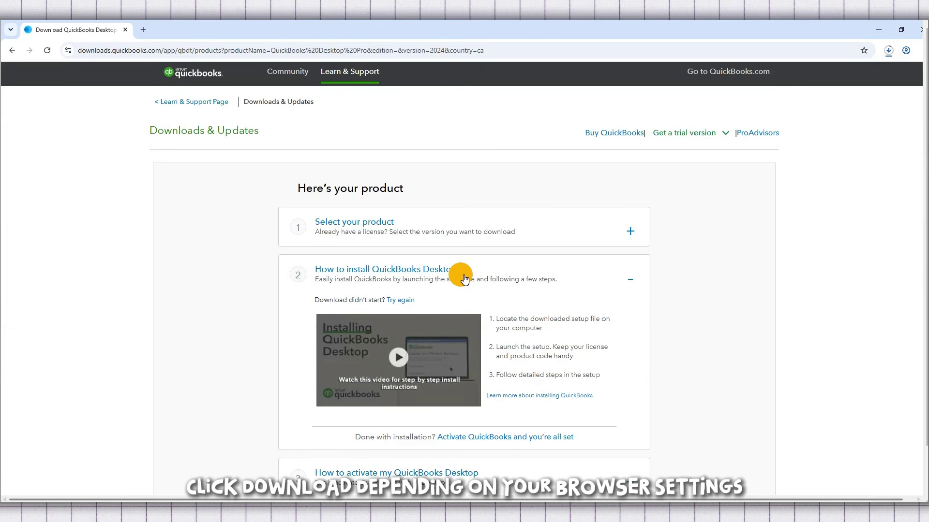
{"action": "left_click", "coordinate": [888, 52]}
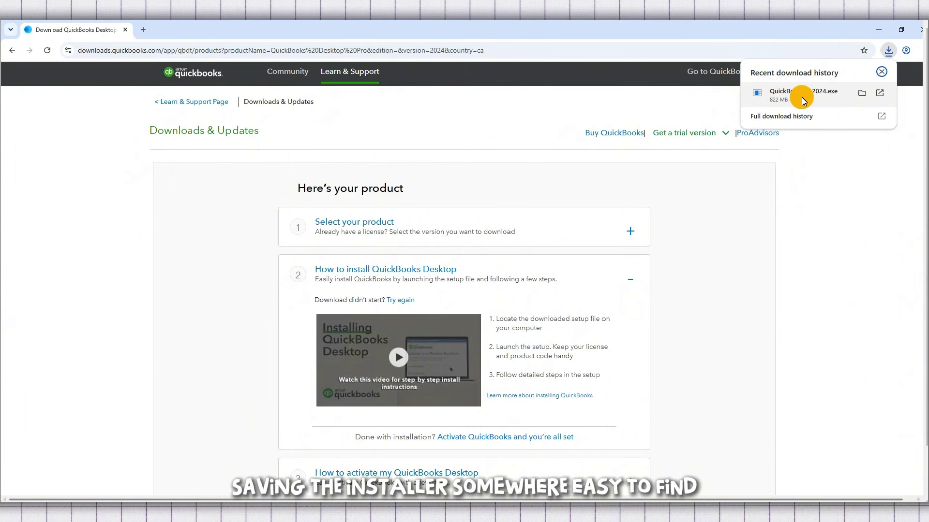
{"action": "left_click", "coordinate": [651, 98]}
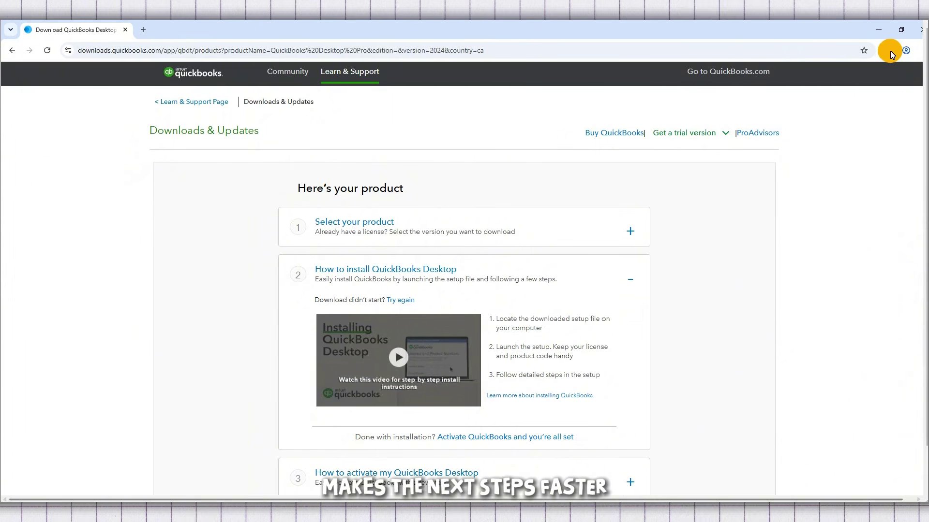
Step: Show the downloaded QuickBooksCA2024.exe in its folder and run it, allowing it past the security warning
{"action": "left_click", "coordinate": [890, 51]}
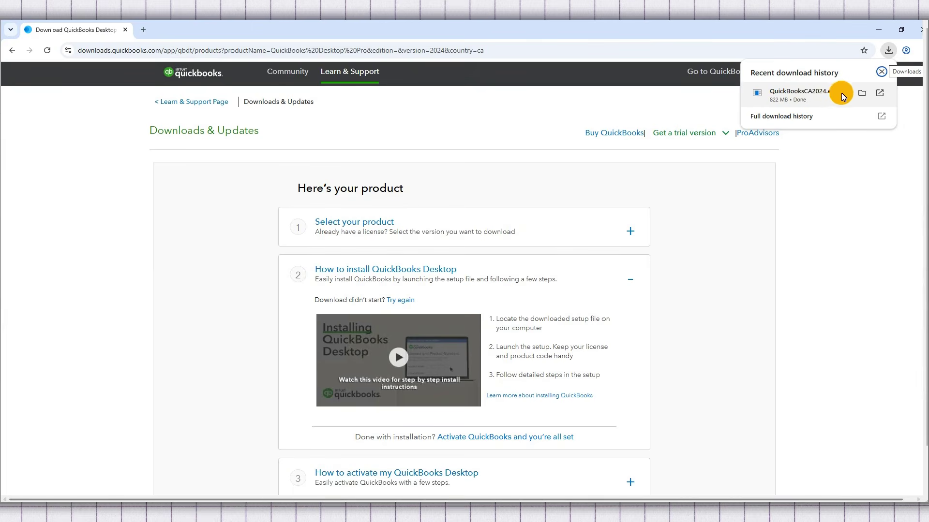
{"action": "left_click", "coordinate": [862, 92]}
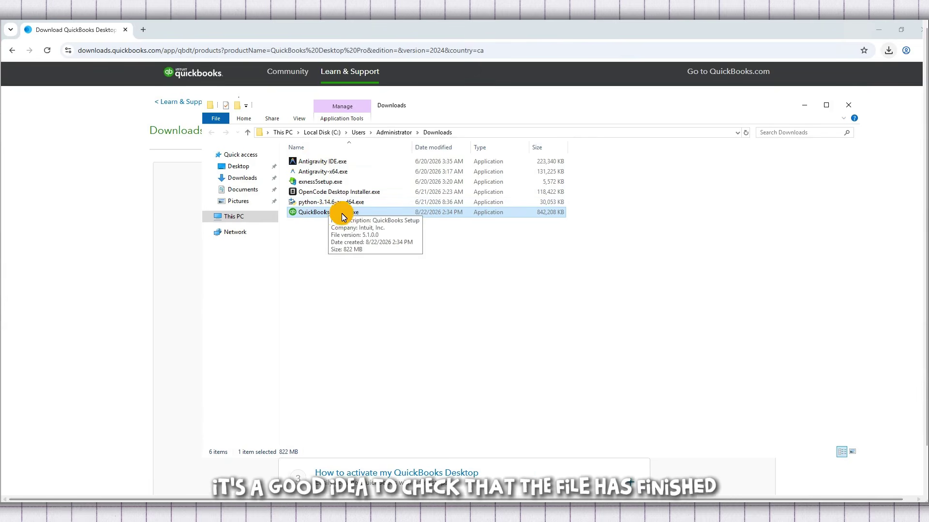
{"action": "left_click", "coordinate": [824, 108]}
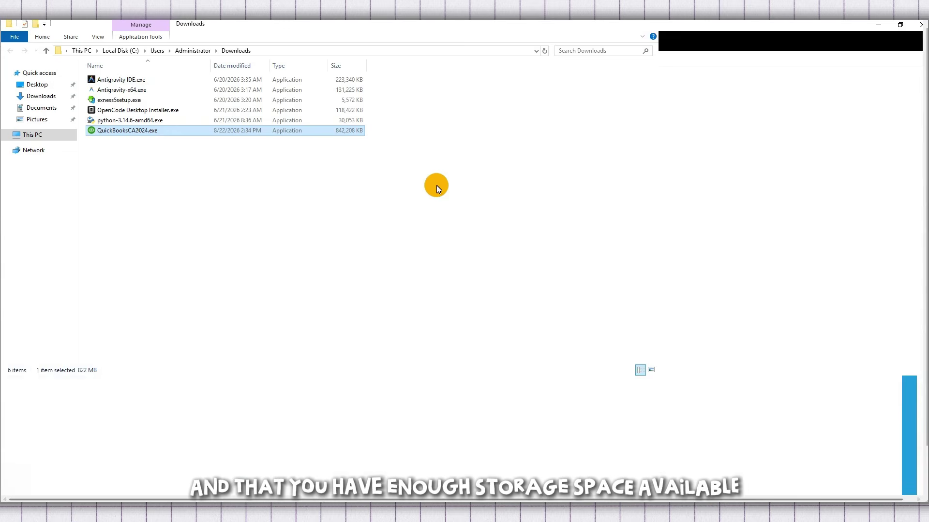
{"action": "double_click", "coordinate": [144, 130]}
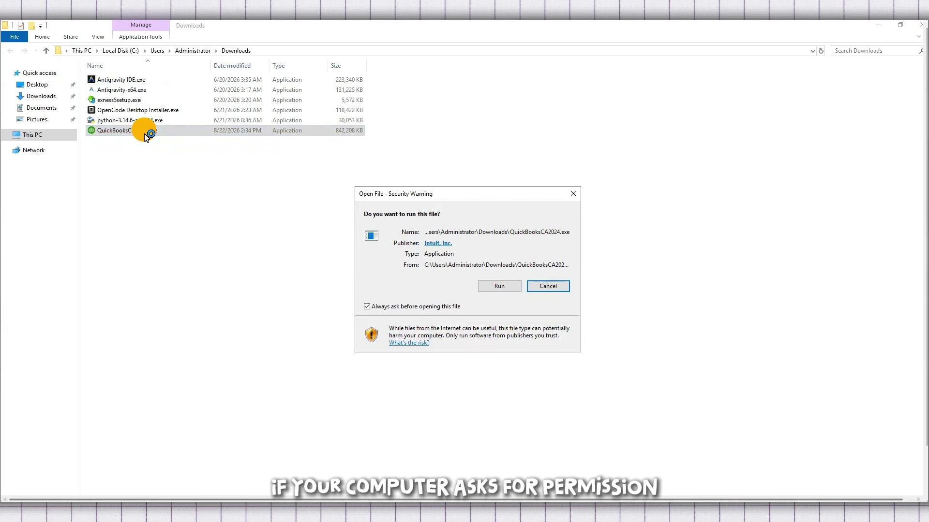
{"action": "left_click", "coordinate": [500, 287]}
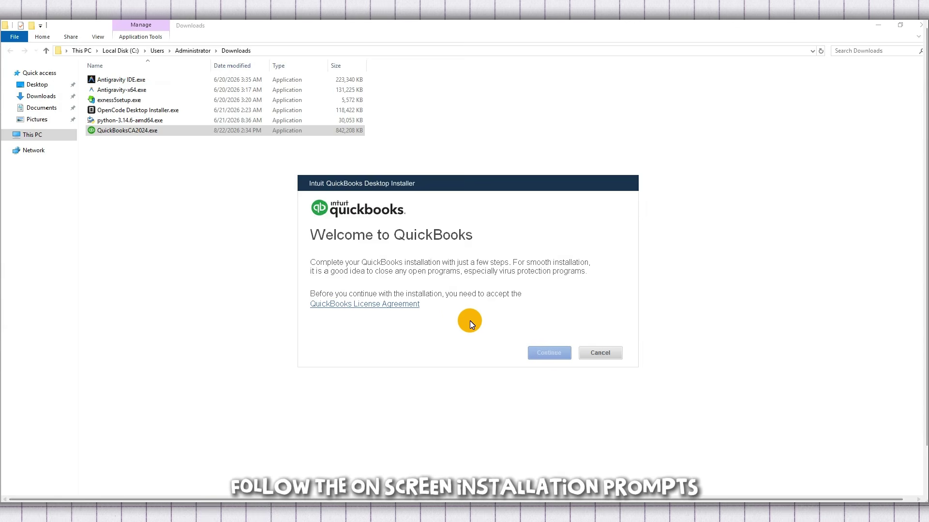
Step: Review the QuickBooks License Agreement in the browser, accept its terms in the installer and continue to the licence entry page
{"action": "left_click", "coordinate": [391, 305]}
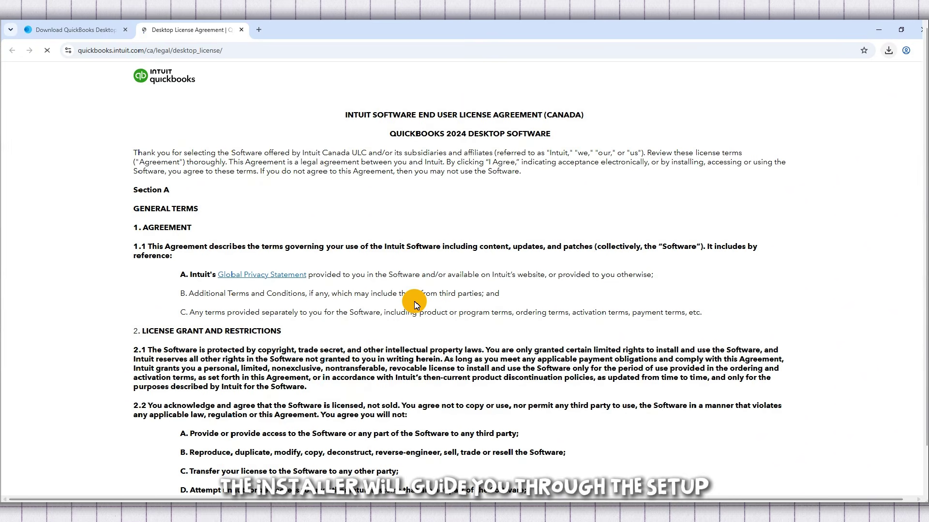
{"action": "scroll", "coordinate": [435, 295], "scroll_direction": "down", "scroll_amount": 6}
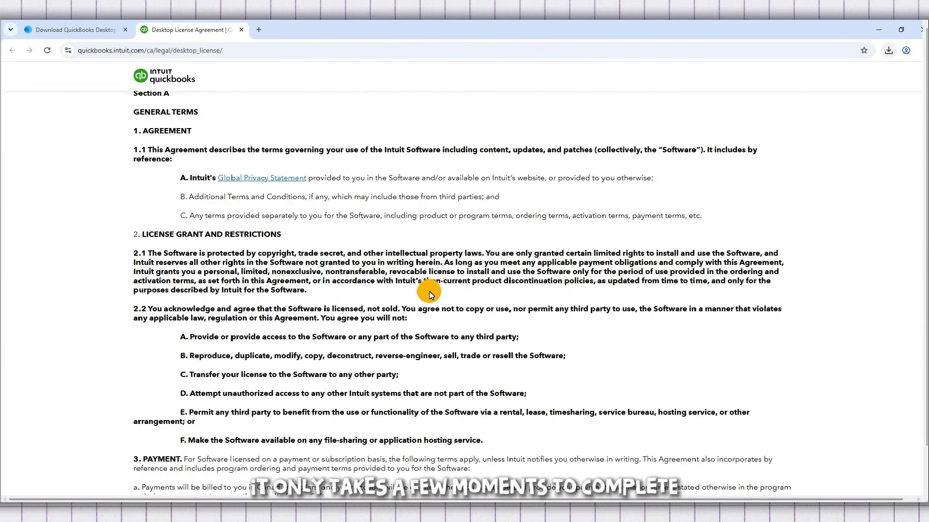
{"action": "scroll", "coordinate": [629, 267], "scroll_direction": "down", "scroll_amount": 3}
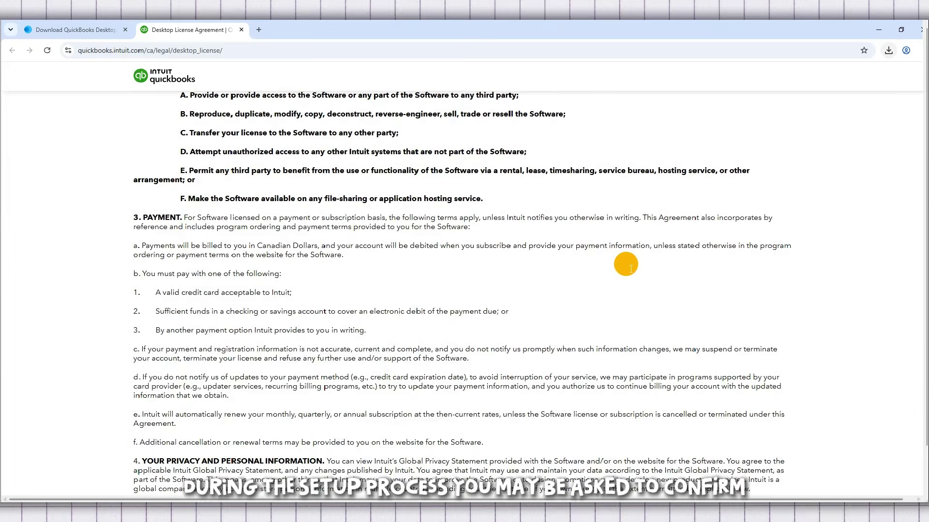
{"action": "scroll", "coordinate": [626, 264], "scroll_direction": "down", "scroll_amount": 4}
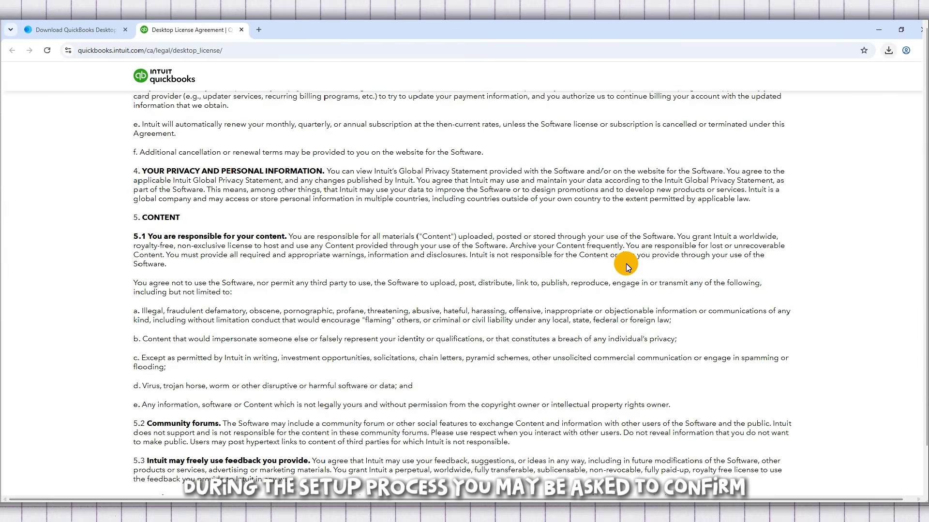
{"action": "scroll", "coordinate": [626, 264], "scroll_direction": "up", "scroll_amount": 6}
{"action": "scroll", "coordinate": [626, 263], "scroll_direction": "up", "scroll_amount": 7}
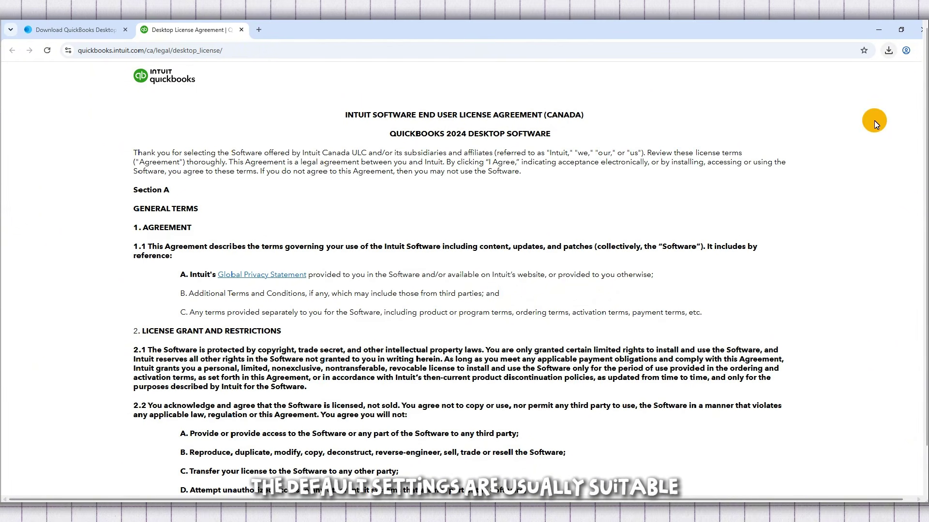
{"action": "left_click", "coordinate": [885, 32]}
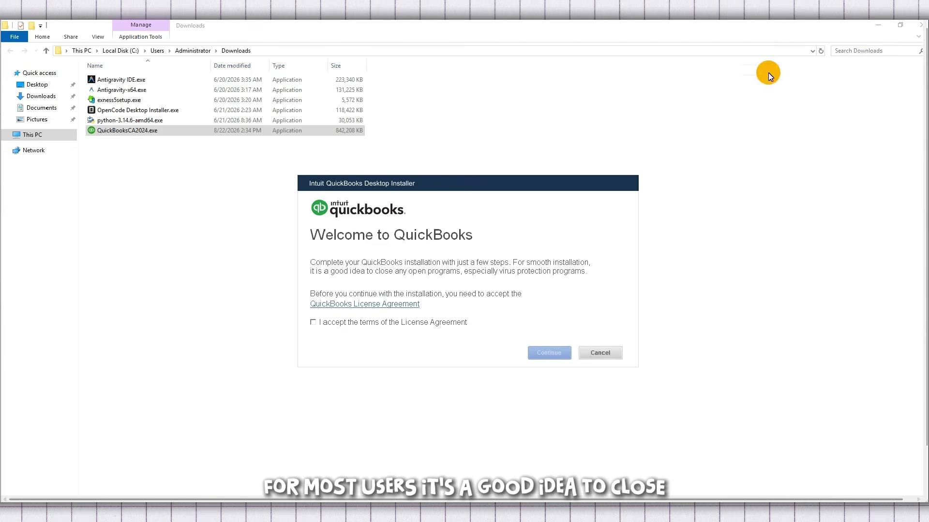
{"action": "left_click", "coordinate": [315, 323]}
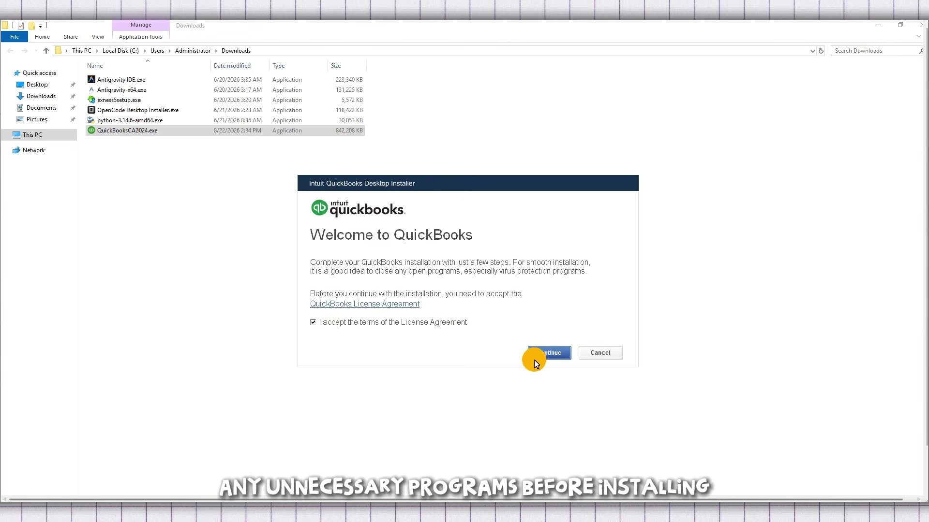
{"action": "left_click", "coordinate": [547, 352]}
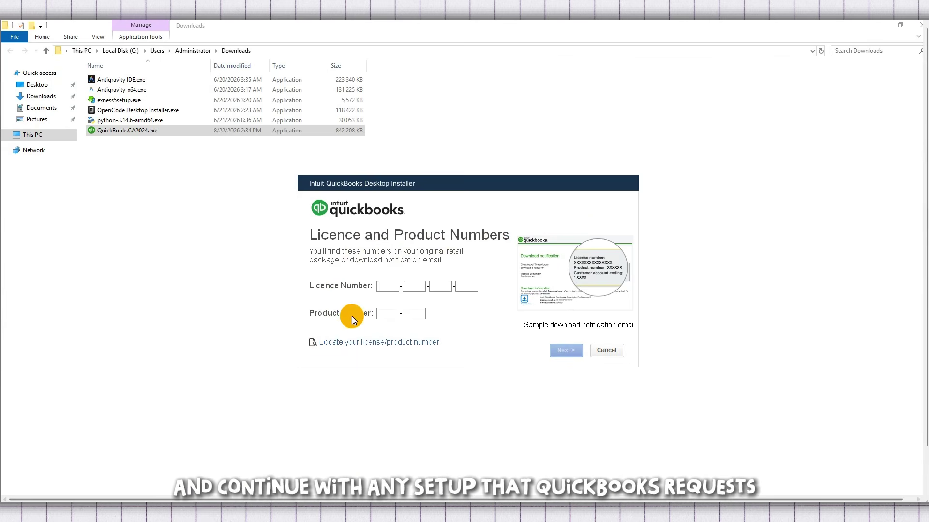
Step: Open the installer's help on locating the license/product number, look over the QuickBooks Community page and return to the installer
{"action": "left_click", "coordinate": [406, 344]}
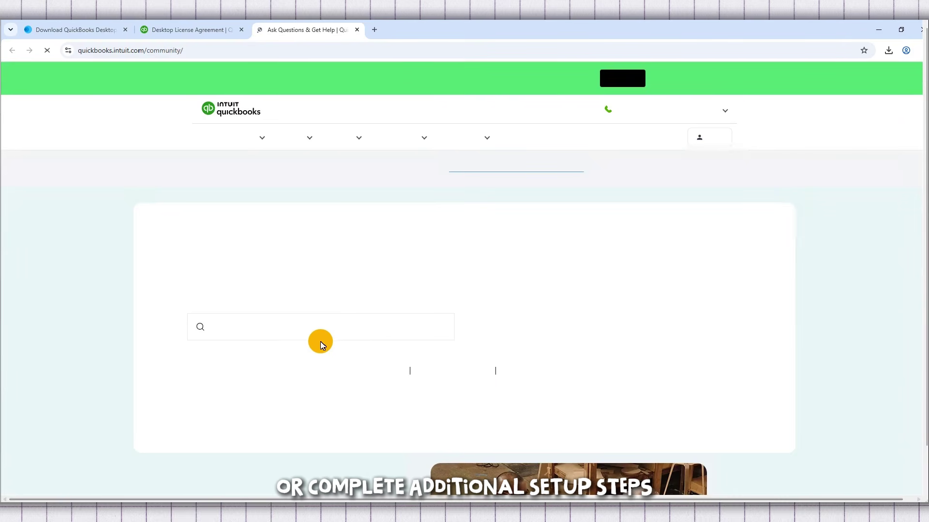
{"action": "scroll", "coordinate": [311, 343], "scroll_direction": "down", "scroll_amount": 1}
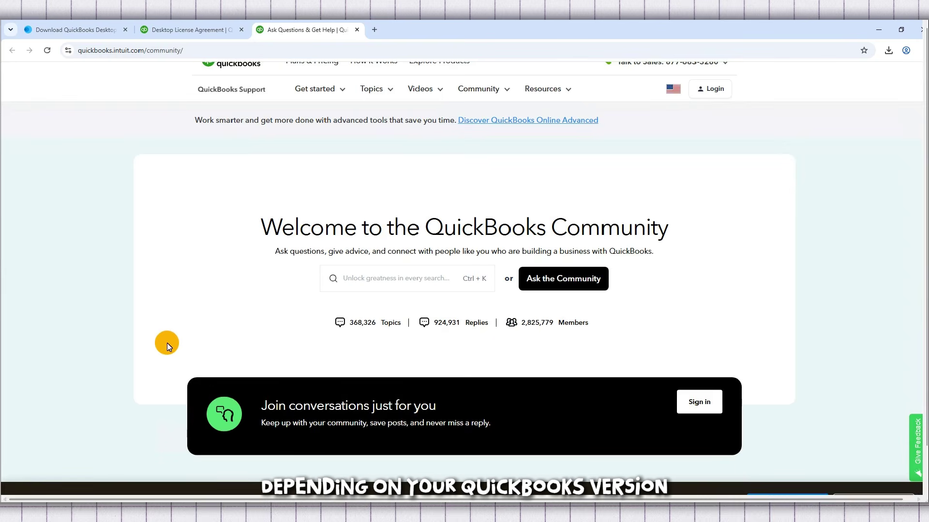
{"action": "scroll", "coordinate": [167, 344], "scroll_direction": "up", "scroll_amount": 1}
{"action": "scroll", "coordinate": [167, 343], "scroll_direction": "down", "scroll_amount": 2}
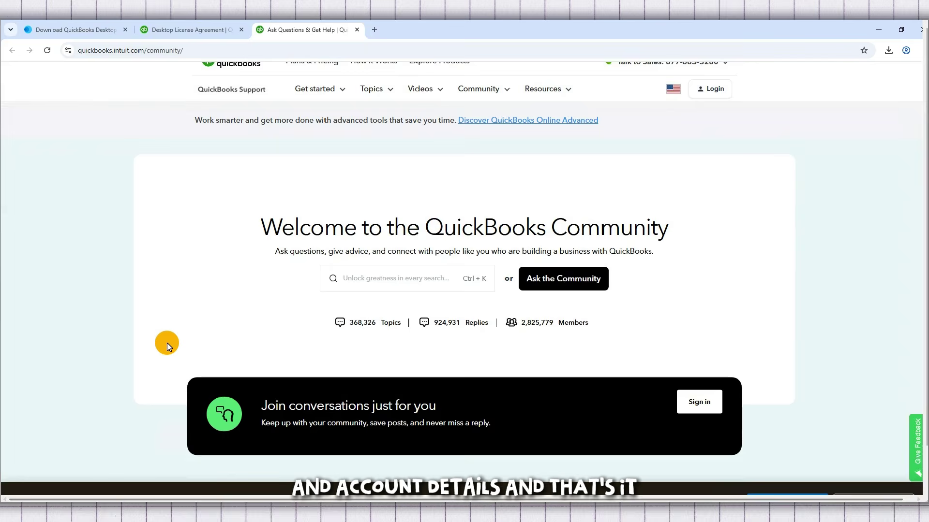
{"action": "scroll", "coordinate": [813, 98], "scroll_direction": "down", "scroll_amount": 2}
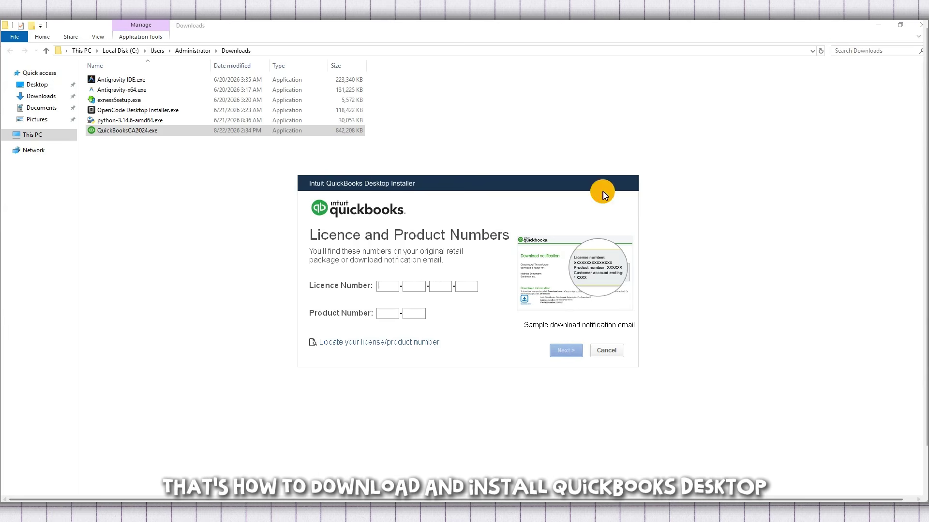
{"action": "left_click", "coordinate": [879, 30]}
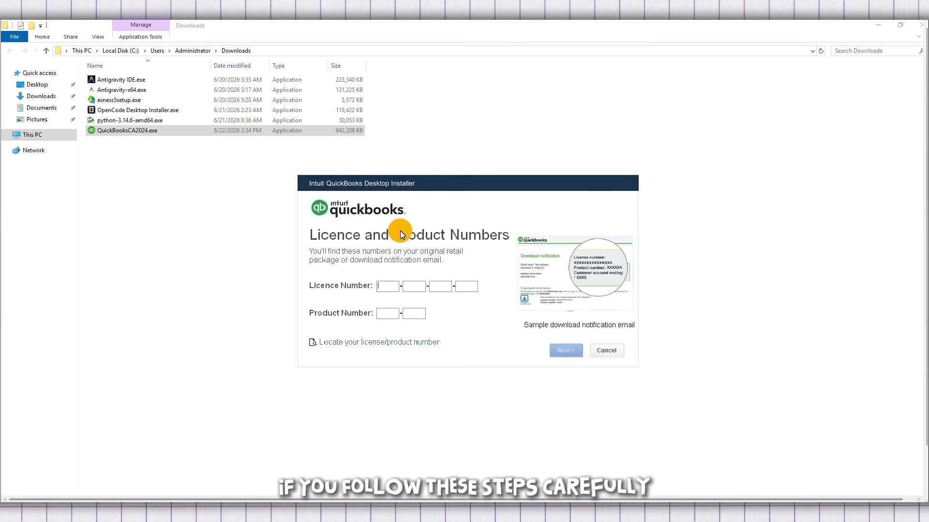
{"action": "left_click", "coordinate": [610, 352]}
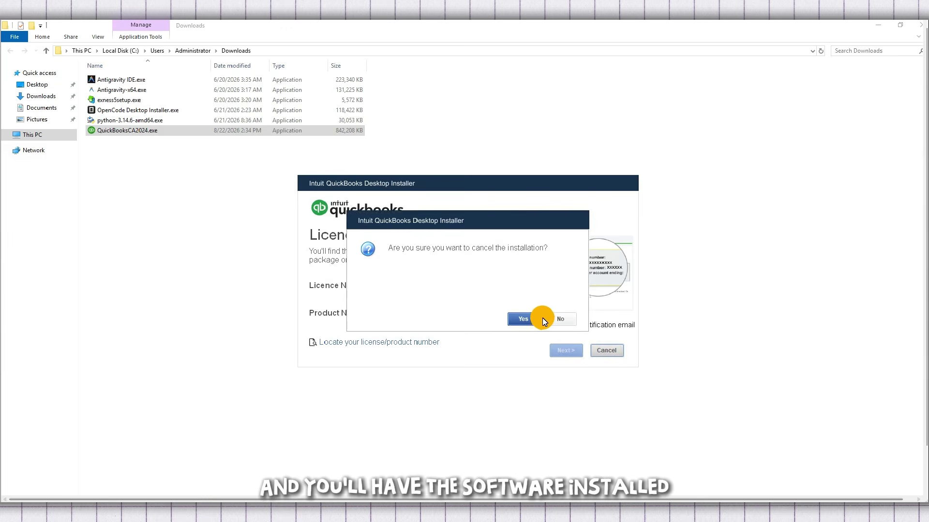
{"action": "left_click", "coordinate": [559, 316]}
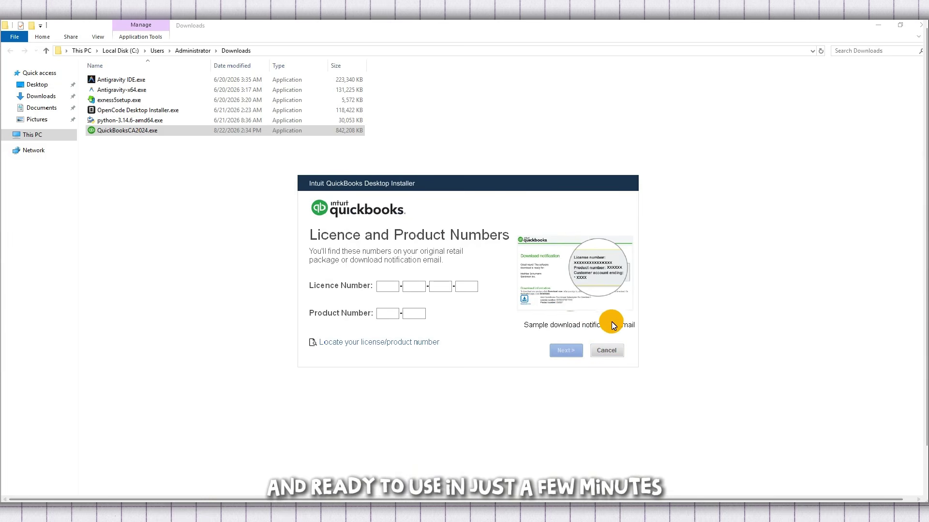
Step: Cancel the QuickBooks Desktop installation at the licence entry page and minimize the Downloads folder window to return to the desktop
{"action": "left_click", "coordinate": [610, 351]}
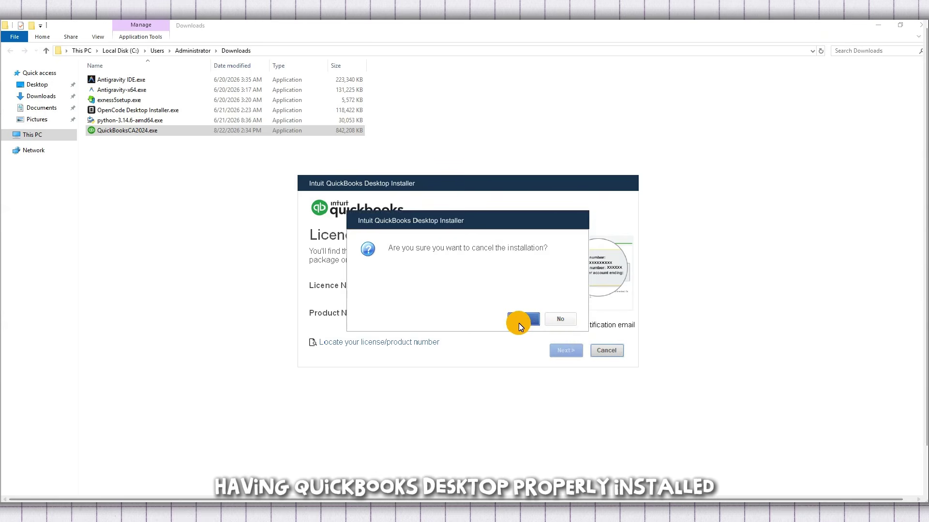
{"action": "left_click", "coordinate": [519, 322]}
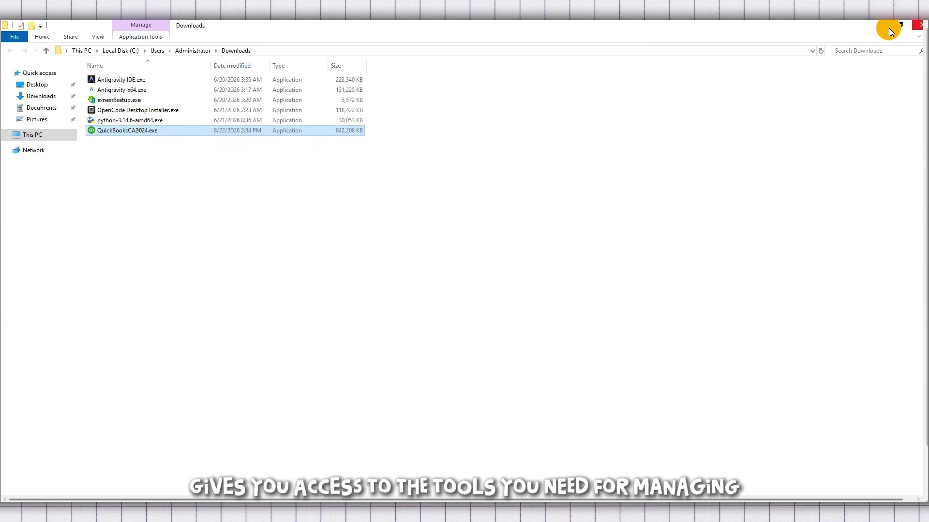
{"action": "left_click", "coordinate": [876, 26]}
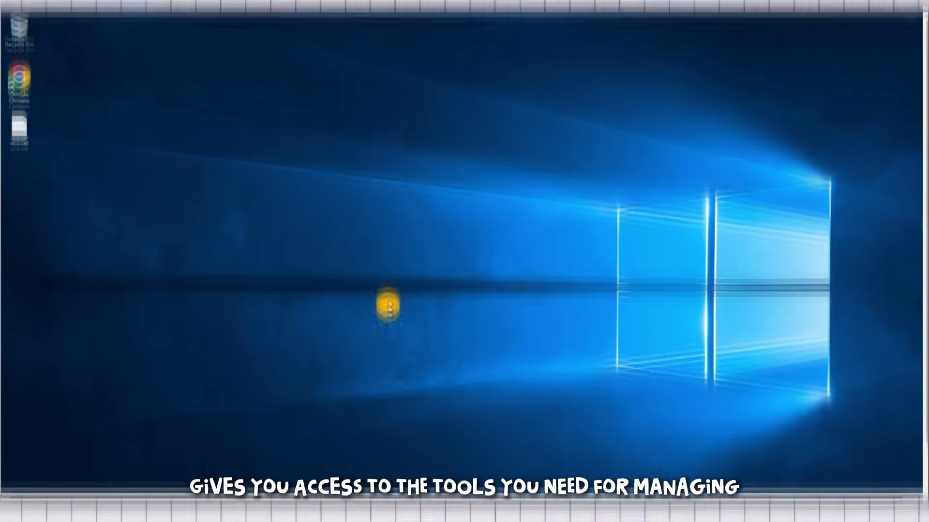